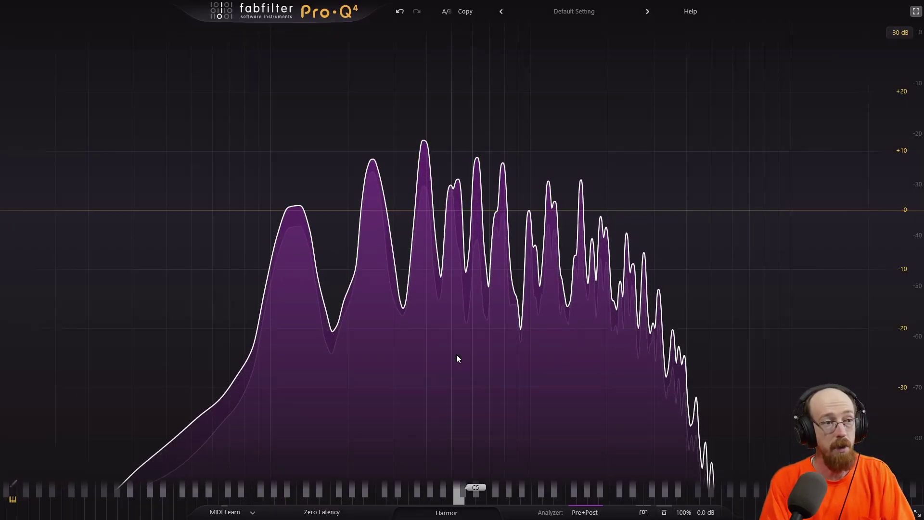
Try a trial notch at the G4 peak, then delete that band
drag(423, 129, 426, 241)
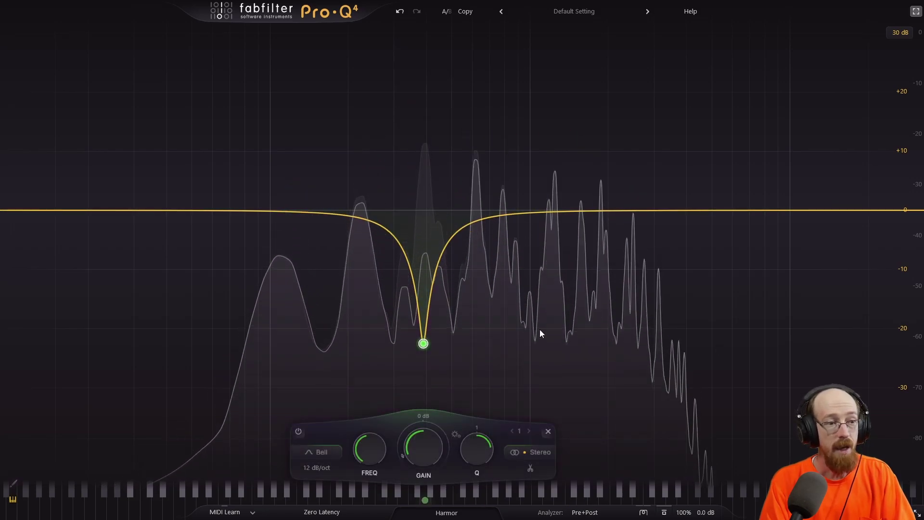
mouse_move(404, 337)
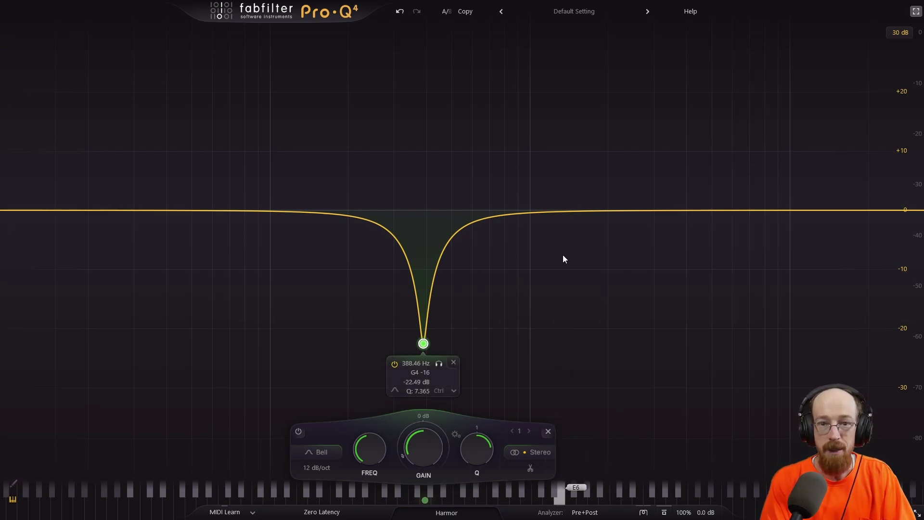
click(453, 362)
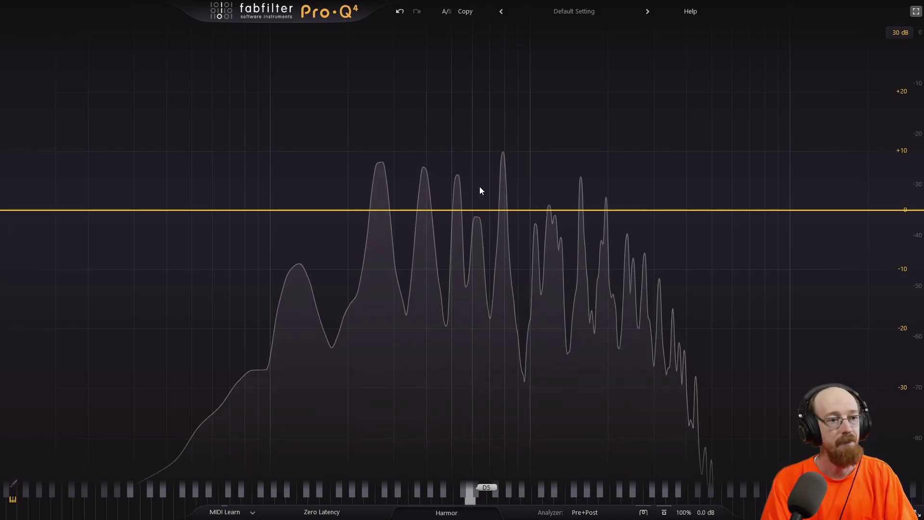
Freeze the spectrum and notch out the A#2, B3, G4, D#5 and D#6 peaks
click(456, 386)
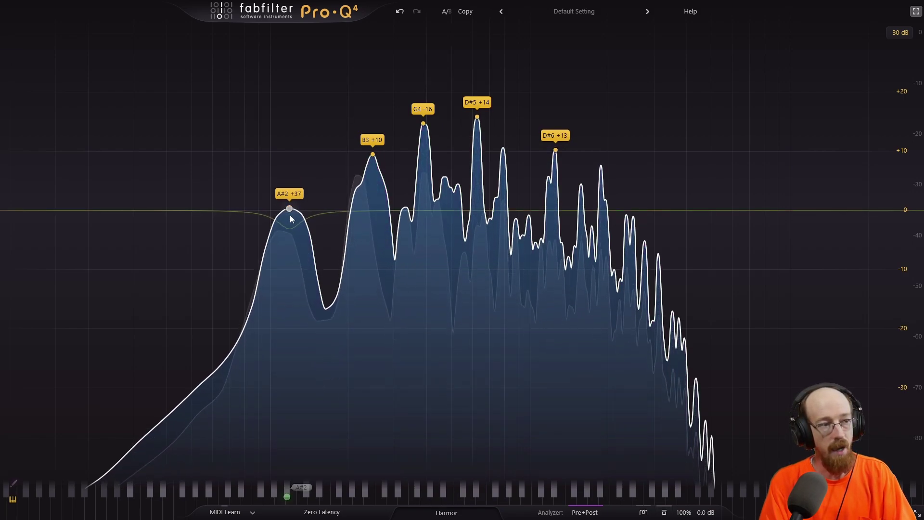
drag(289, 215, 291, 300)
drag(372, 163, 377, 270)
drag(423, 135, 423, 308)
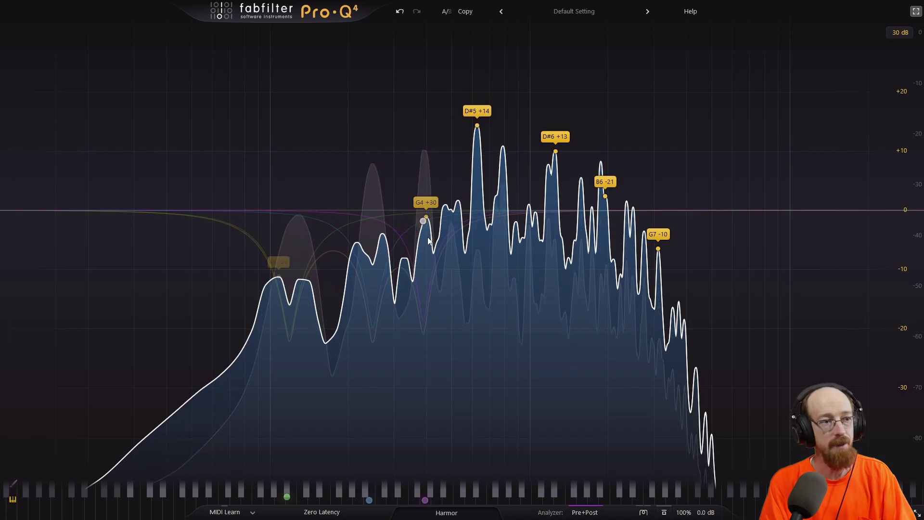
drag(477, 128, 477, 294)
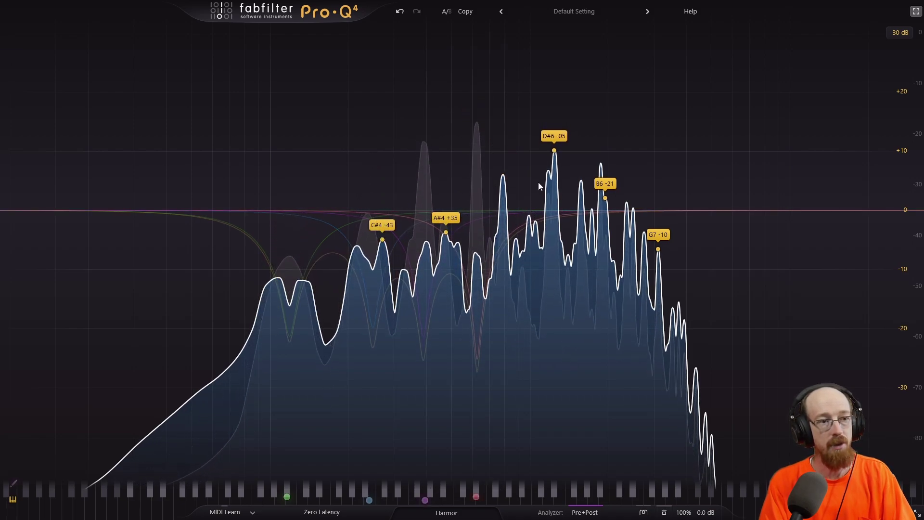
drag(555, 152, 556, 247)
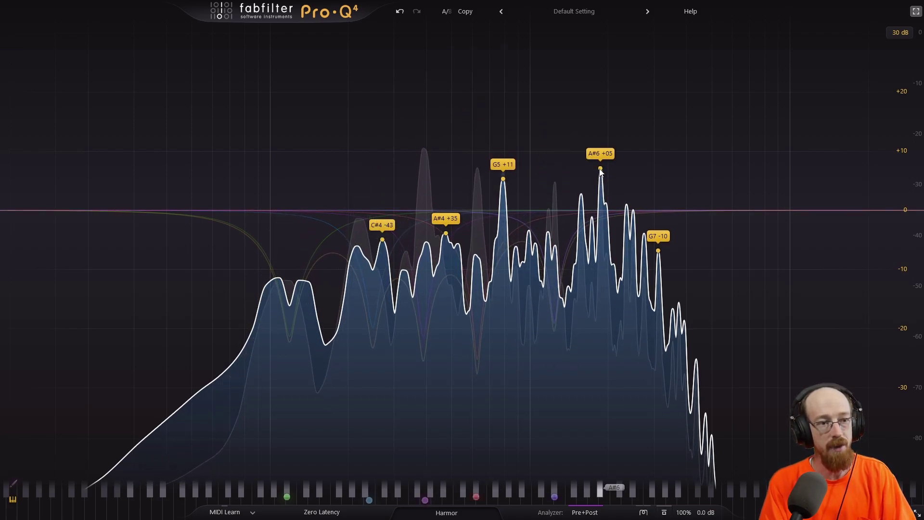
Notch the A#6, top high-frequency, G5 and G6 peaks, then stop playback
drag(601, 169, 602, 251)
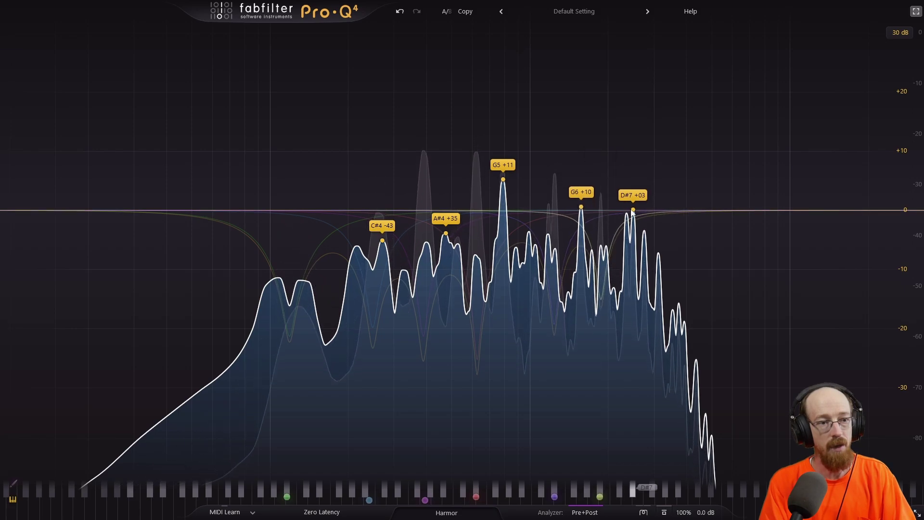
drag(632, 208, 635, 247)
drag(503, 180, 505, 246)
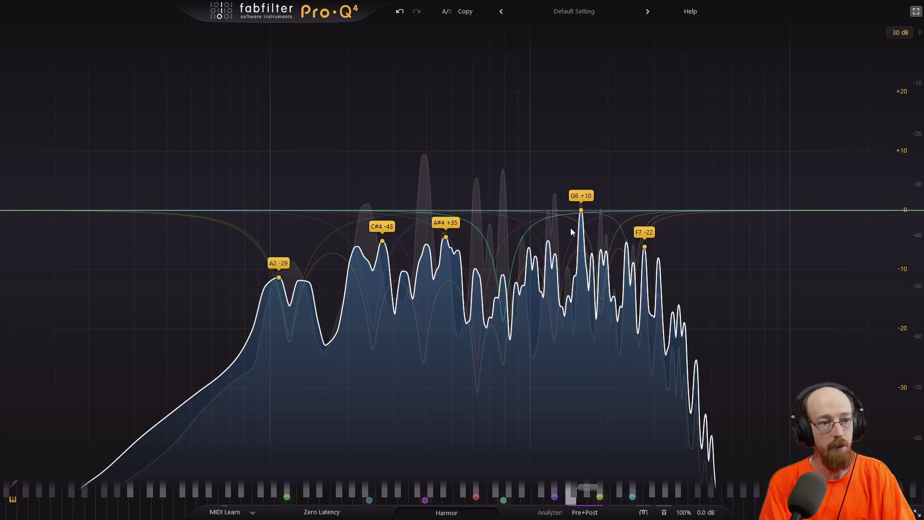
drag(581, 208, 581, 247)
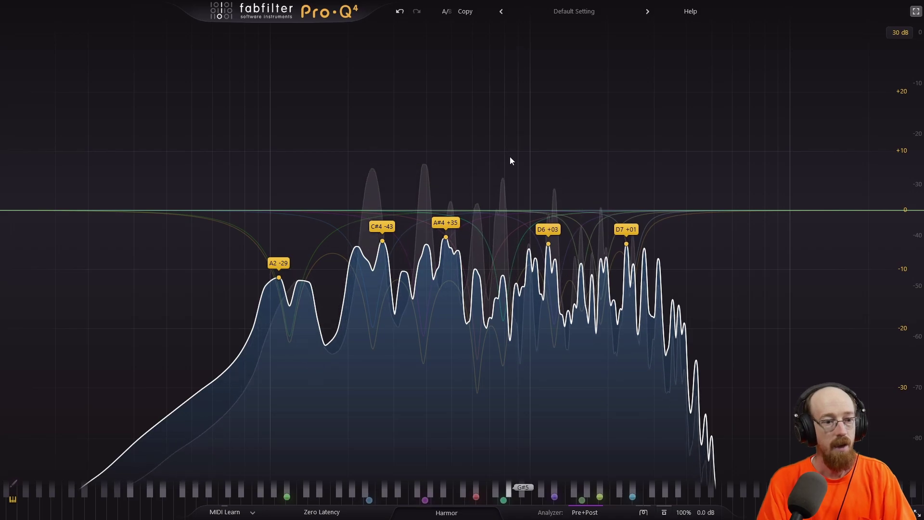
key(space)
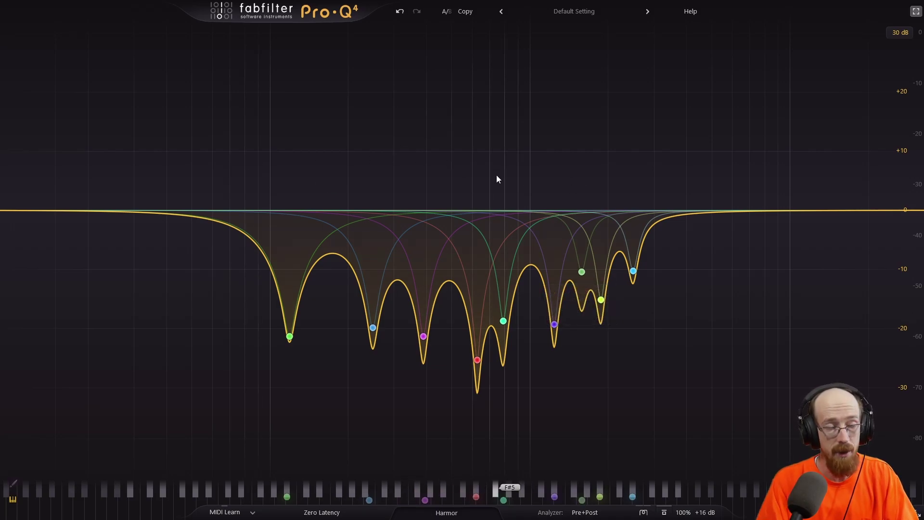
Select all nine notch bands, raise their Q to about 19, and exit full-screen
drag(788, 134, 291, 334)
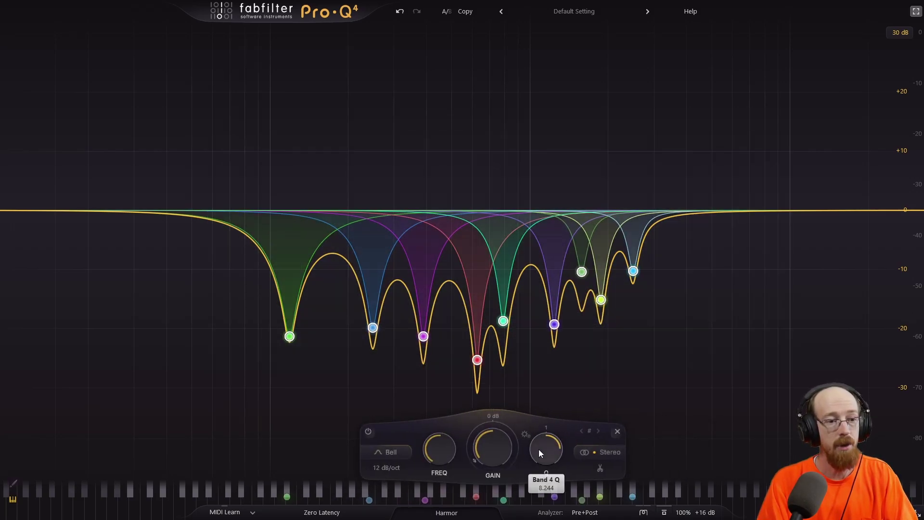
scroll(552, 457, down, 2)
drag(553, 458, 547, 420)
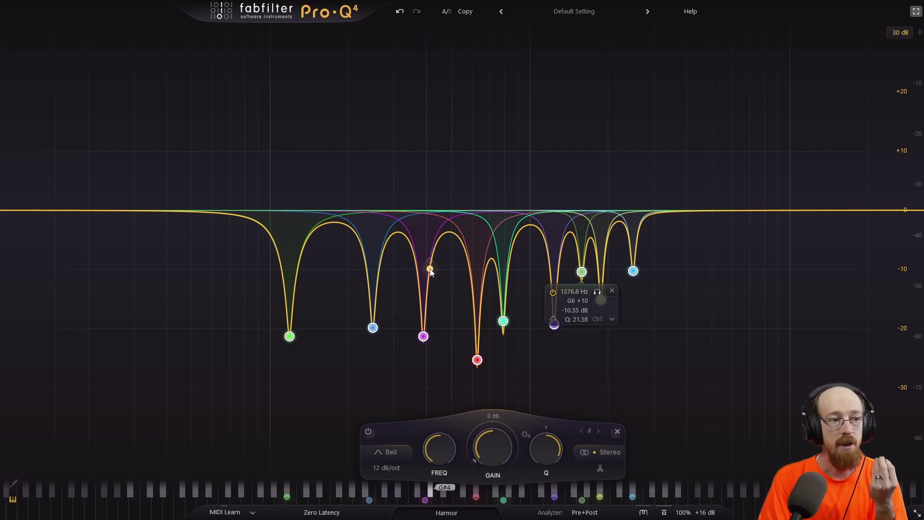
click(914, 13)
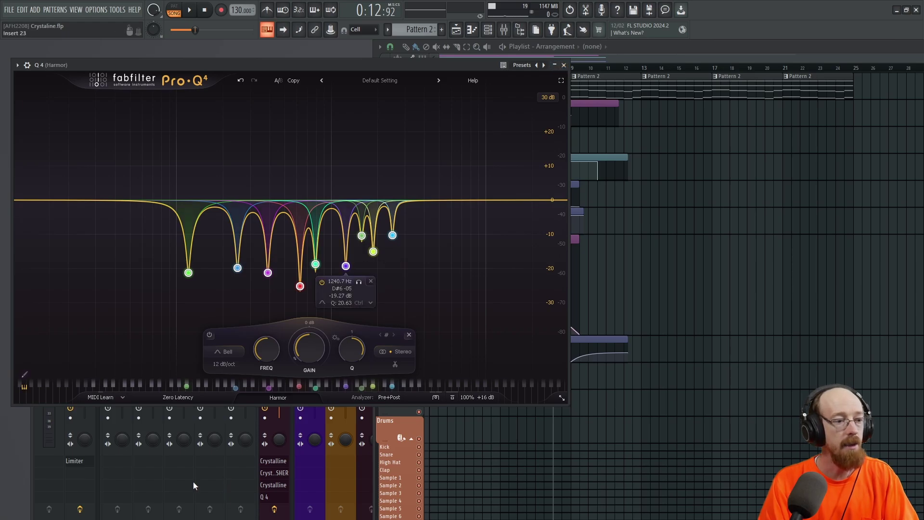
Move the Extra 8 Mix level clip for Harmor to bar 1 and lift point 2 to 100%
click(62, 487)
click(279, 221)
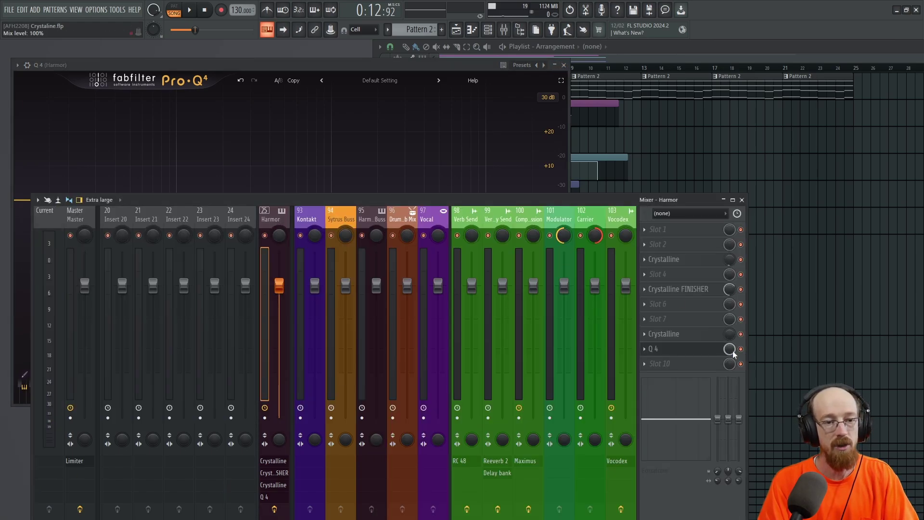
click(754, 59)
drag(615, 365, 433, 367)
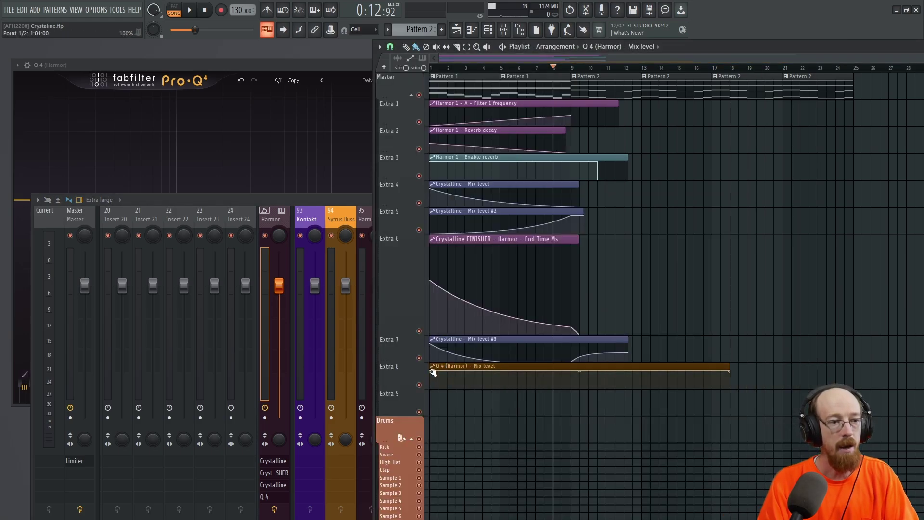
drag(573, 376, 572, 350)
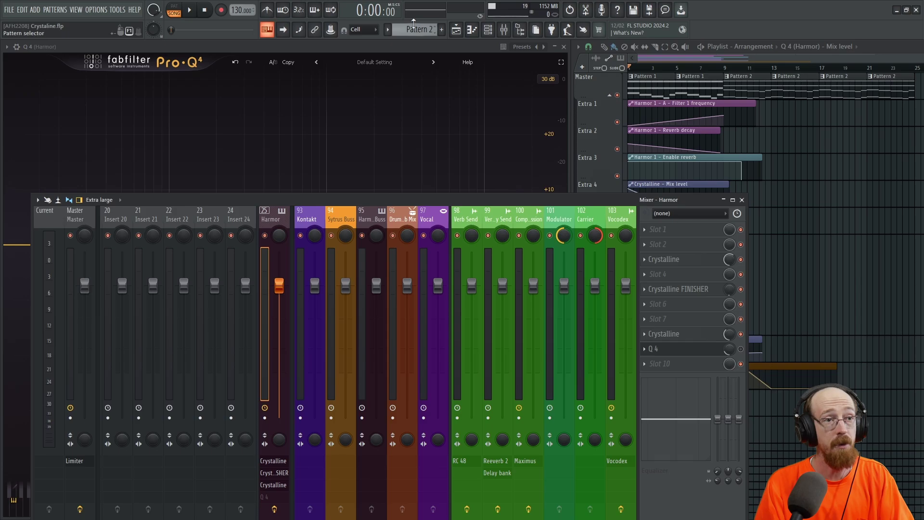
Arrange Pro-Q 4 beside the Playlist, then stop and replay the song to hear the automation
click(443, 47)
click(741, 59)
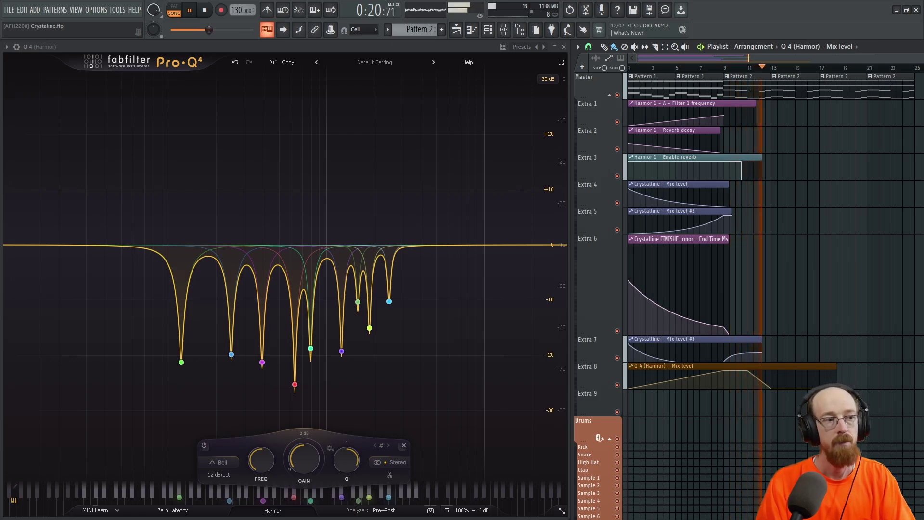
key(space)
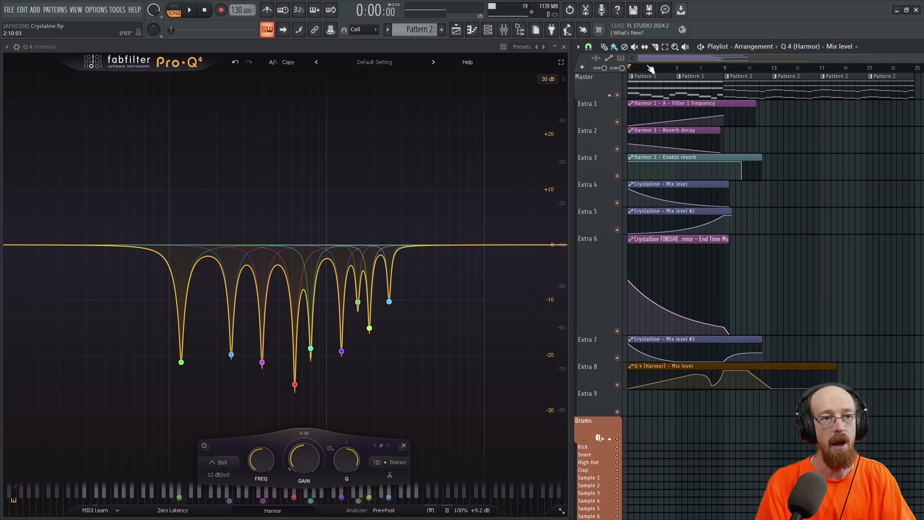
key(space)
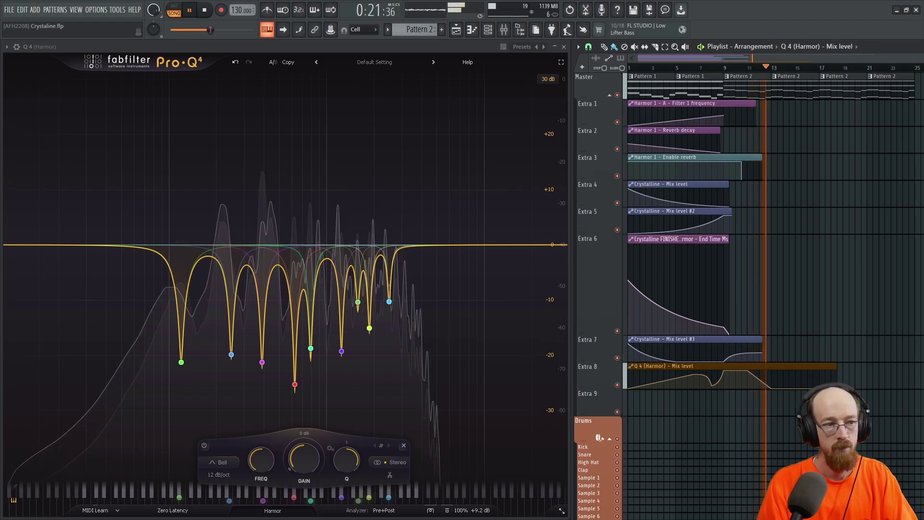
Stop playback, select every notch band and set their stereo placement to Mid
key(space)
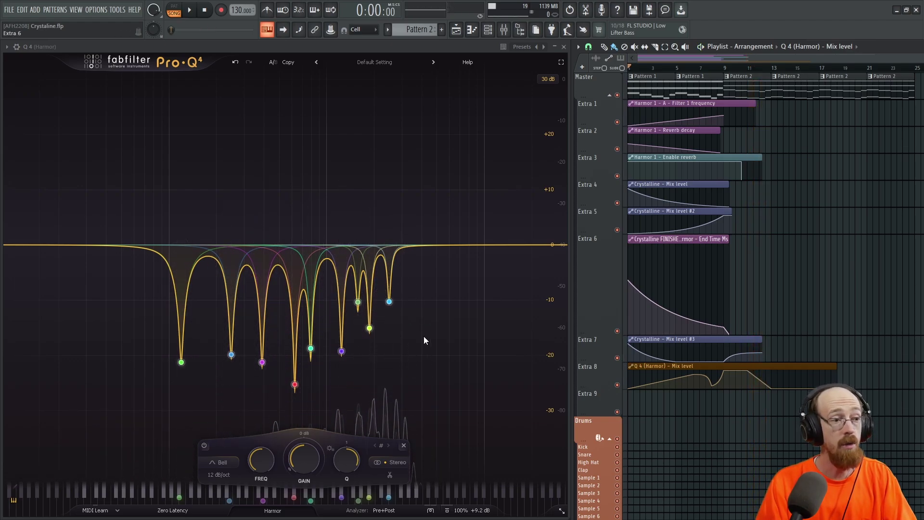
drag(132, 279, 491, 394)
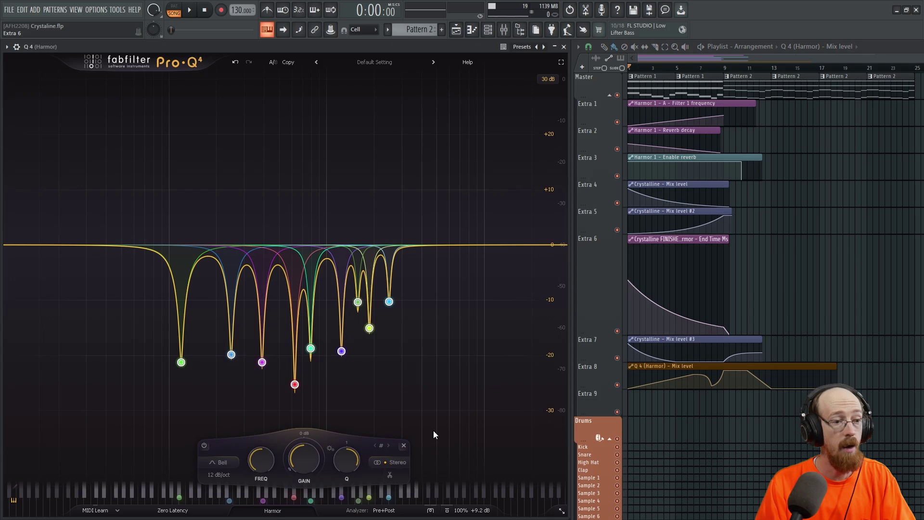
click(392, 462)
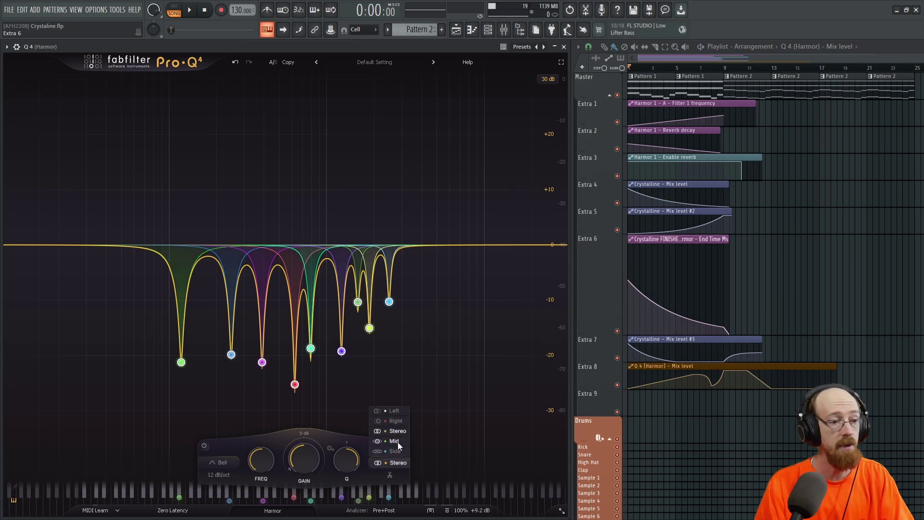
click(395, 441)
mouse_move(204, 370)
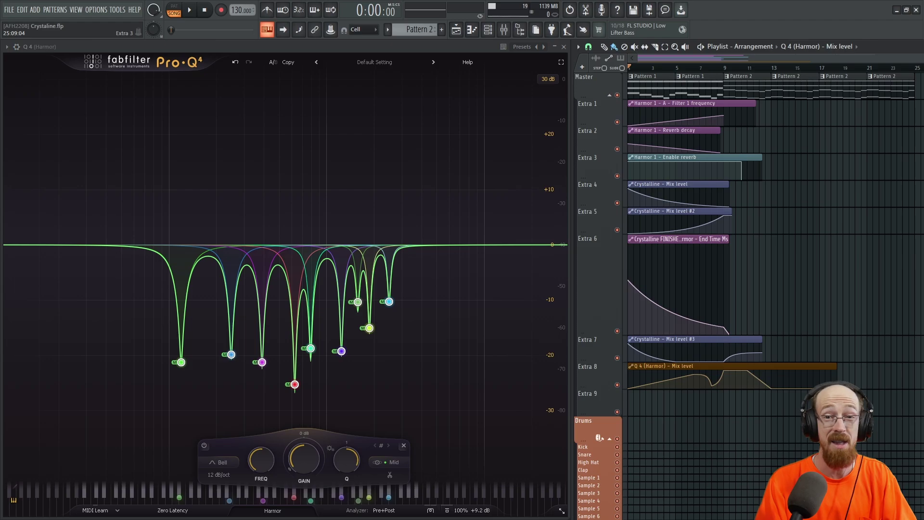
key(space)
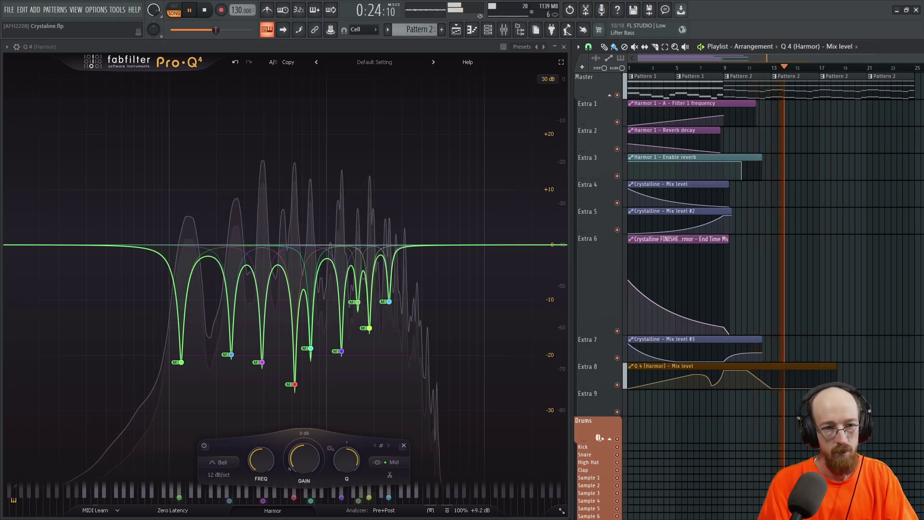
key(space)
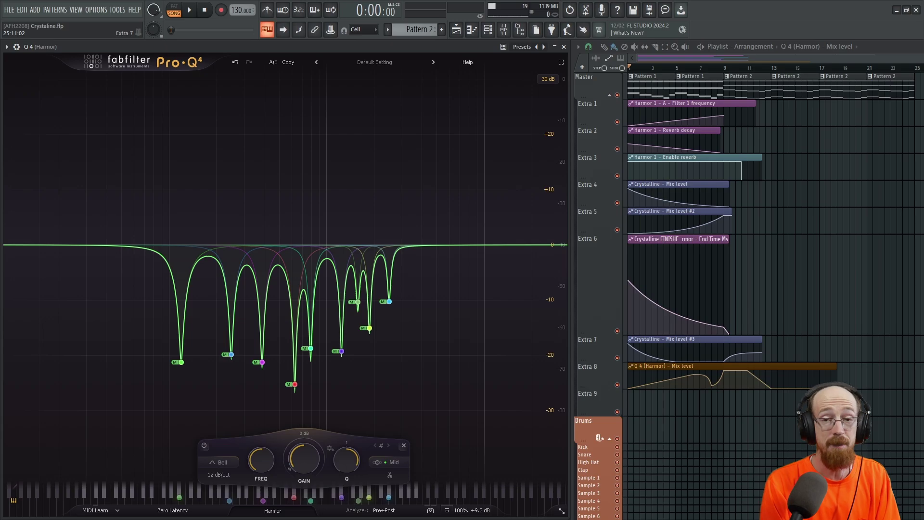